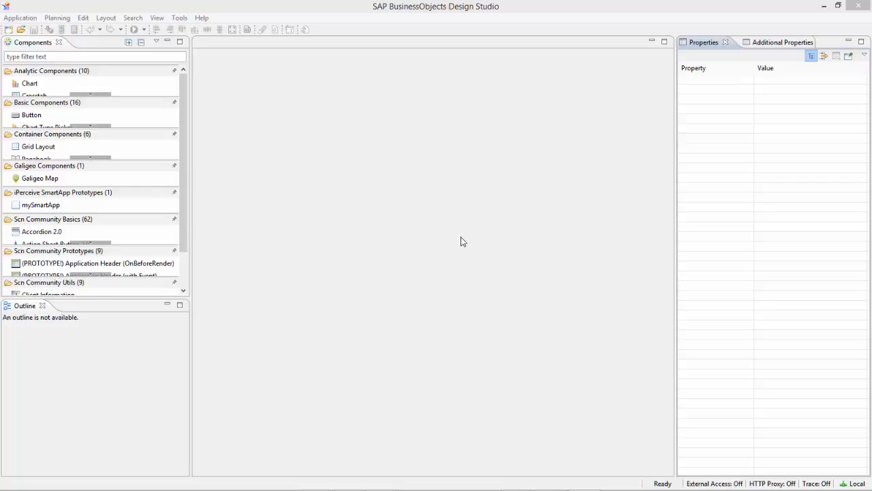
Create application TTT from the Generic Analysis template via Application > New
click(20, 17)
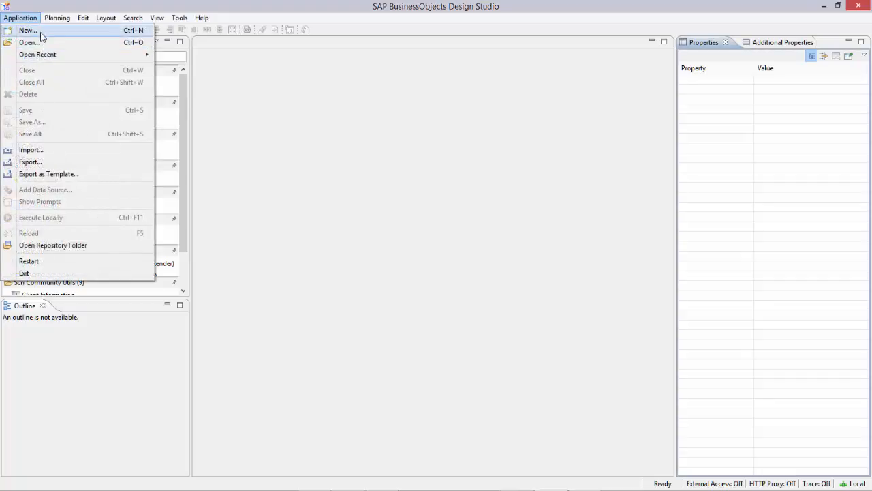
click(27, 30)
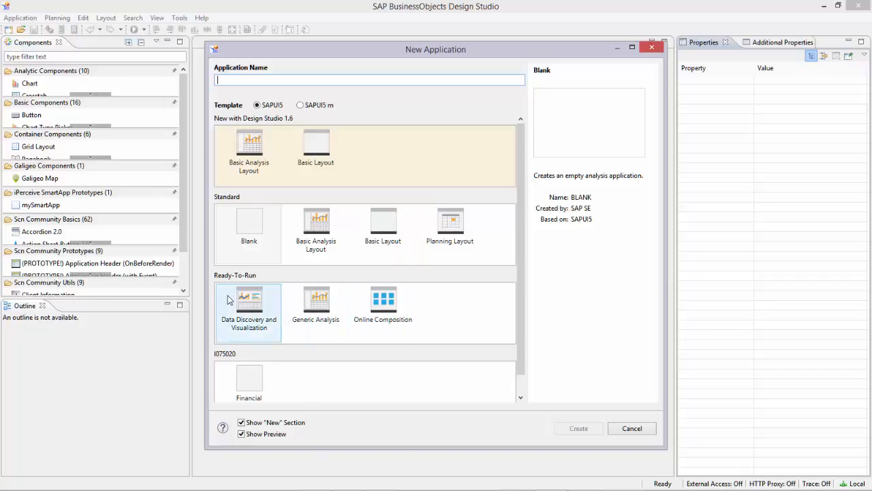
click(315, 307)
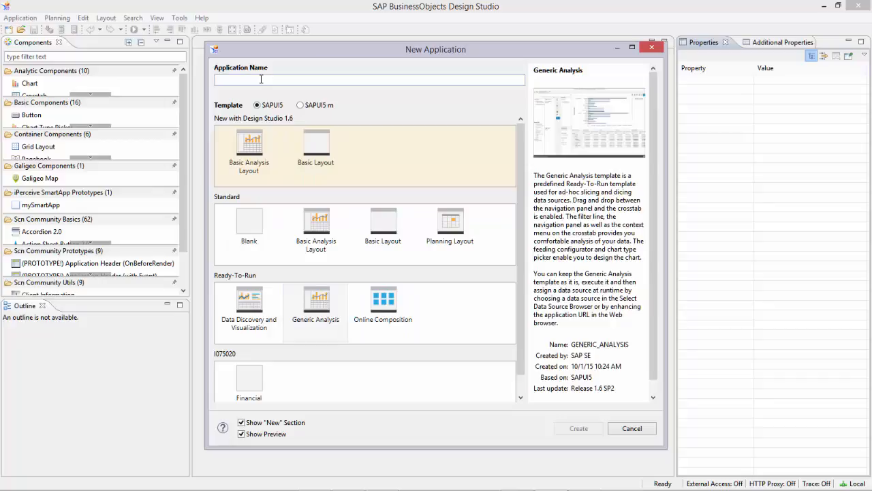
text(TTT)
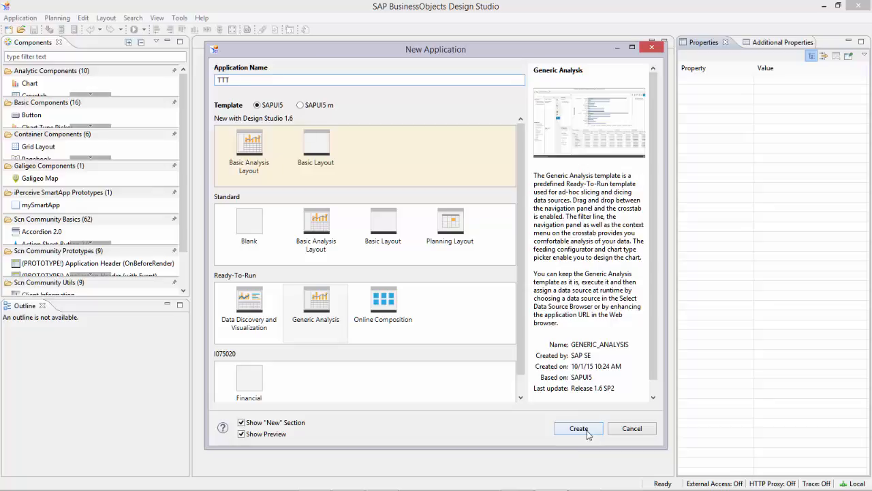
click(579, 428)
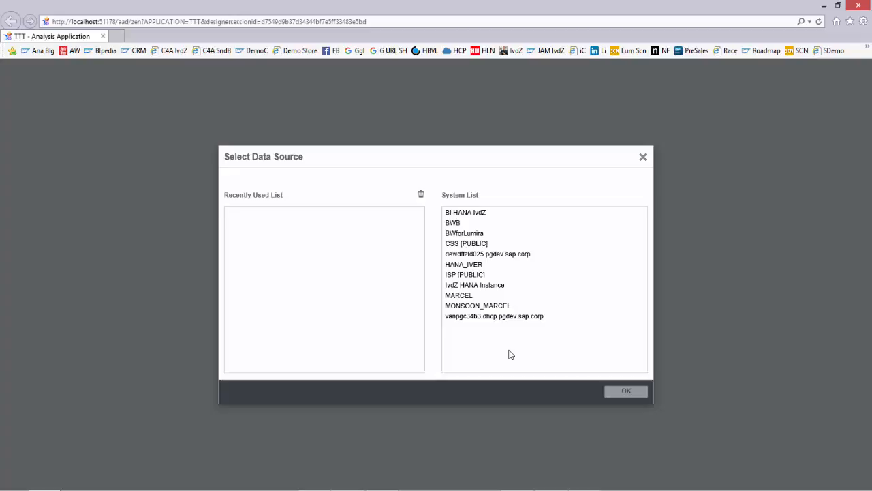
Choose the BI HANA IvdZ system and load the I075020/FinancialPerformance data source
click(479, 212)
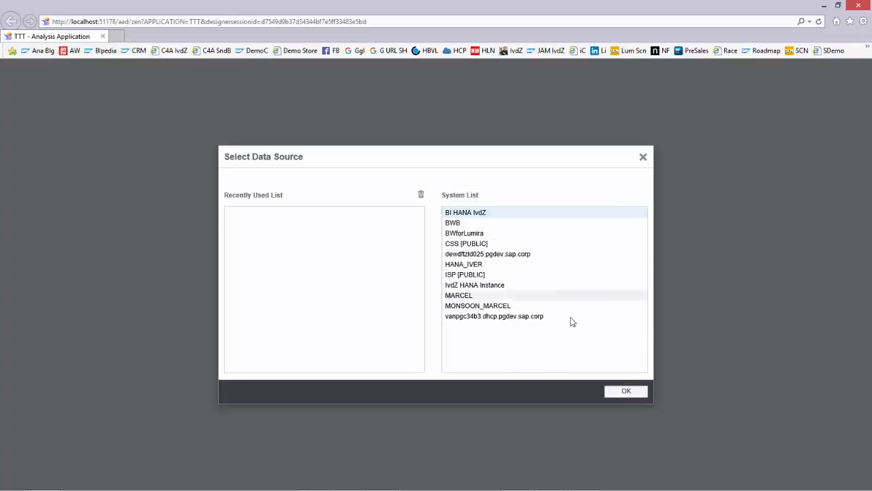
click(627, 392)
text(I075)
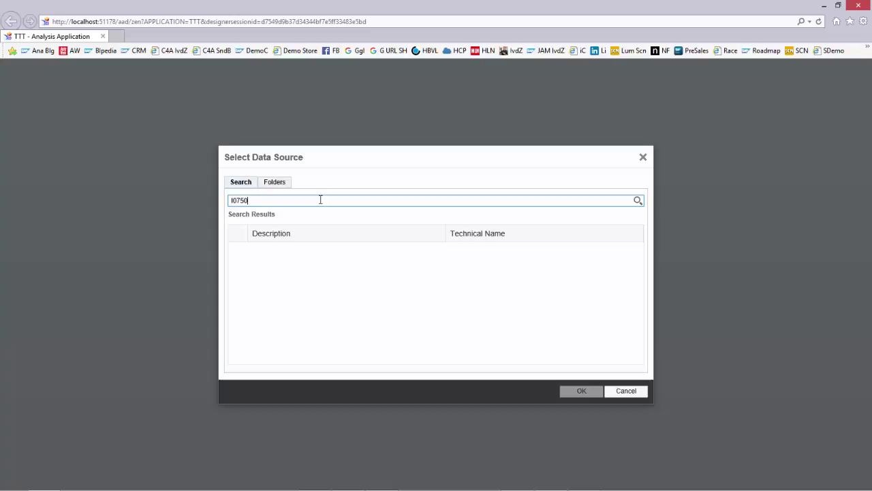
text(020)
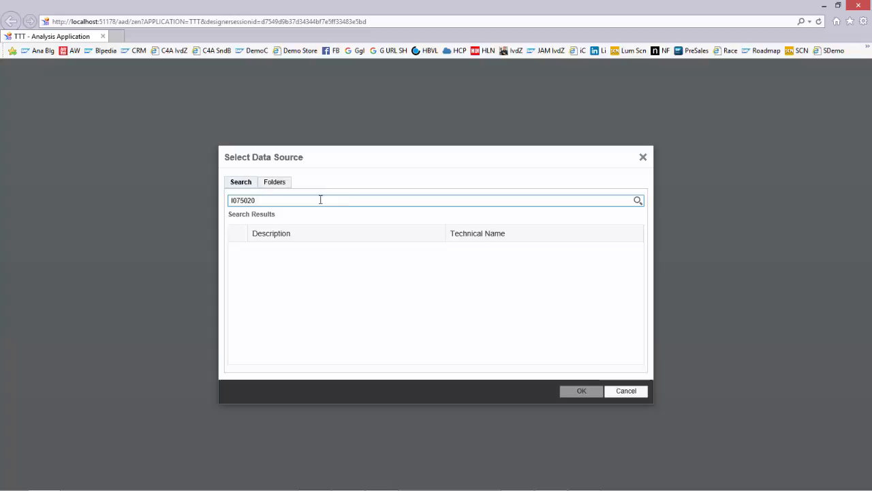
click(638, 202)
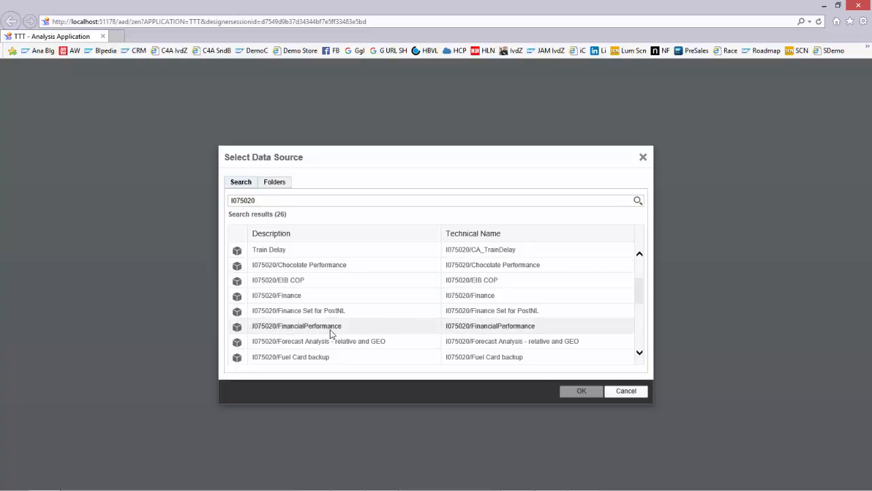
click(331, 325)
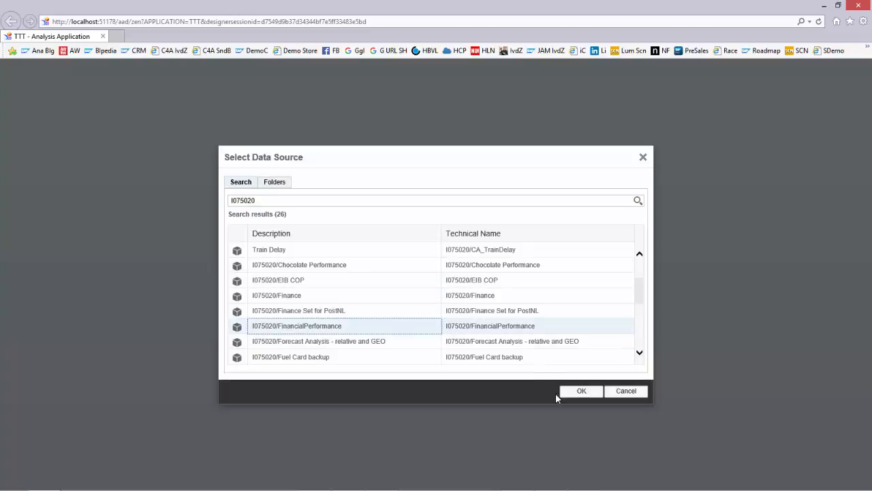
click(580, 391)
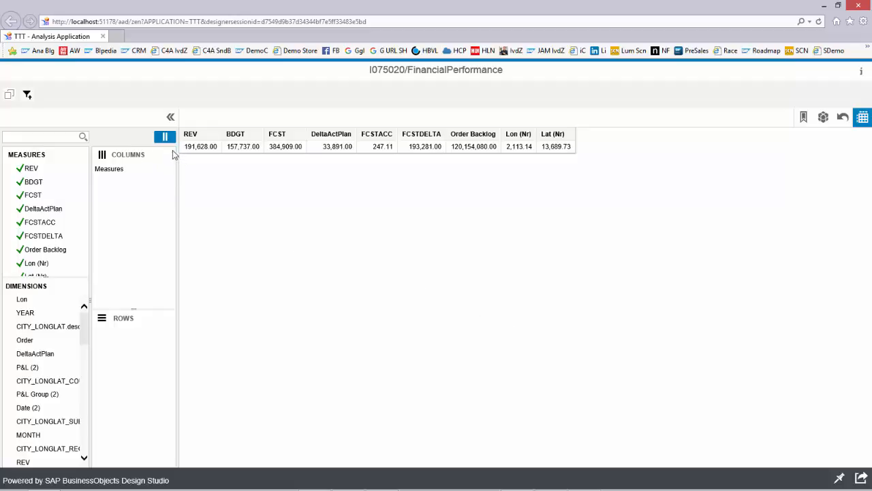
Filter Measures to REV, BDGT and FCST, then add YEAR to the crosstab rows
right_click(115, 170)
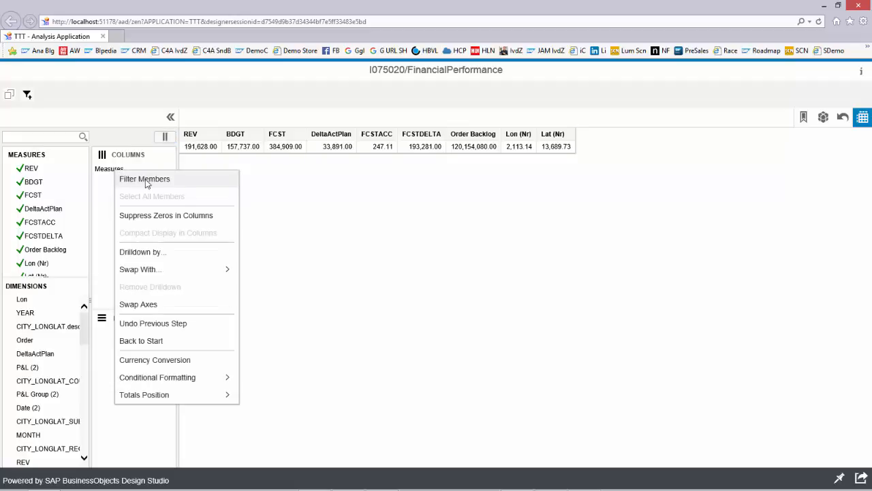
click(280, 201)
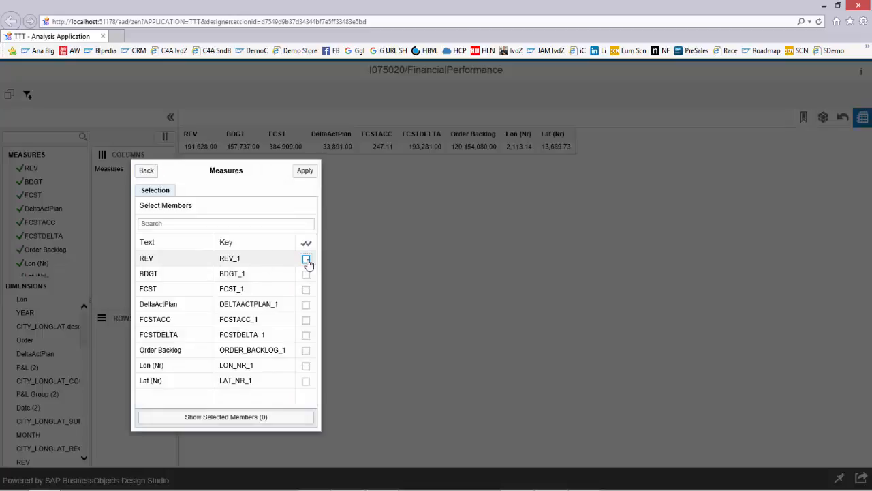
click(306, 258)
click(306, 274)
click(306, 289)
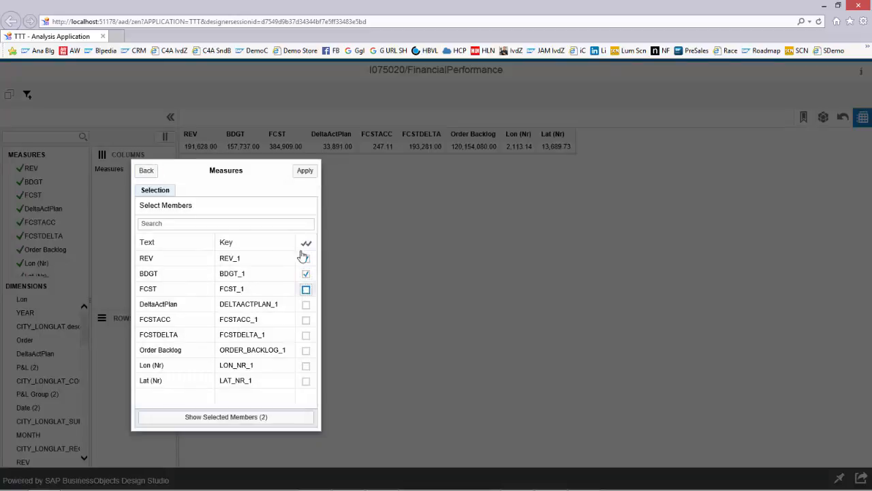
click(304, 171)
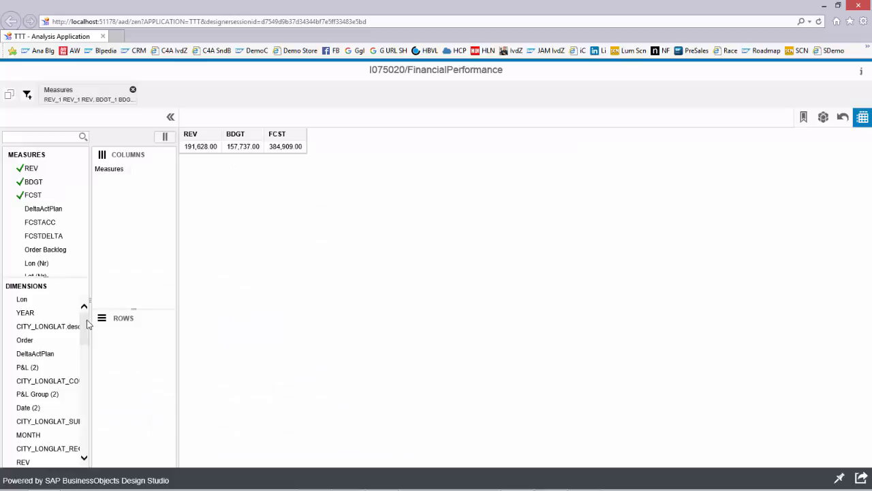
drag(30, 314, 126, 339)
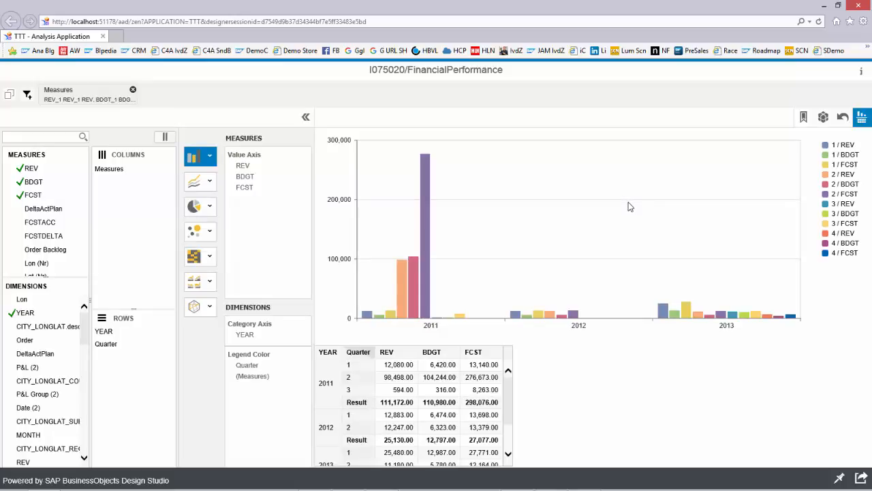
click(193, 207)
click(196, 158)
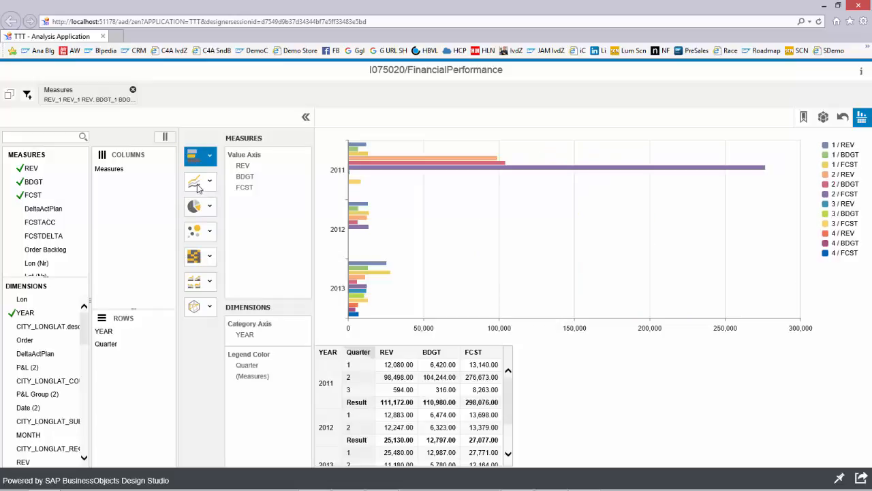
click(197, 184)
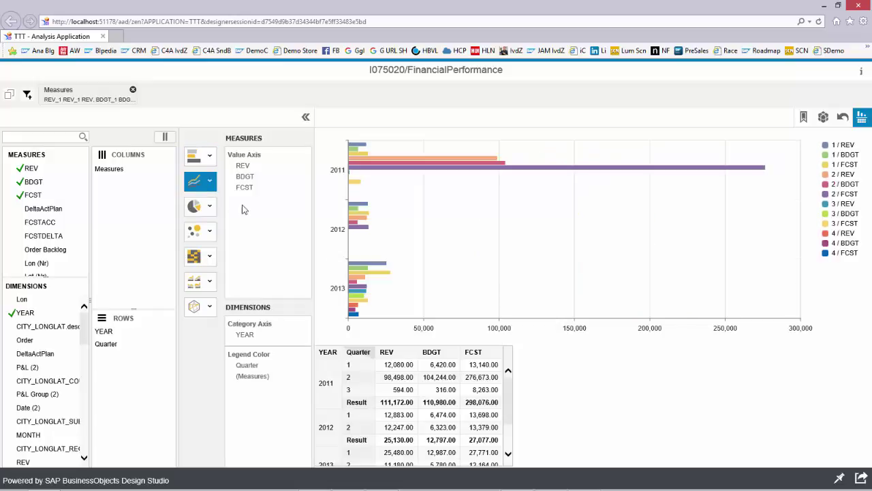
click(197, 161)
click(198, 258)
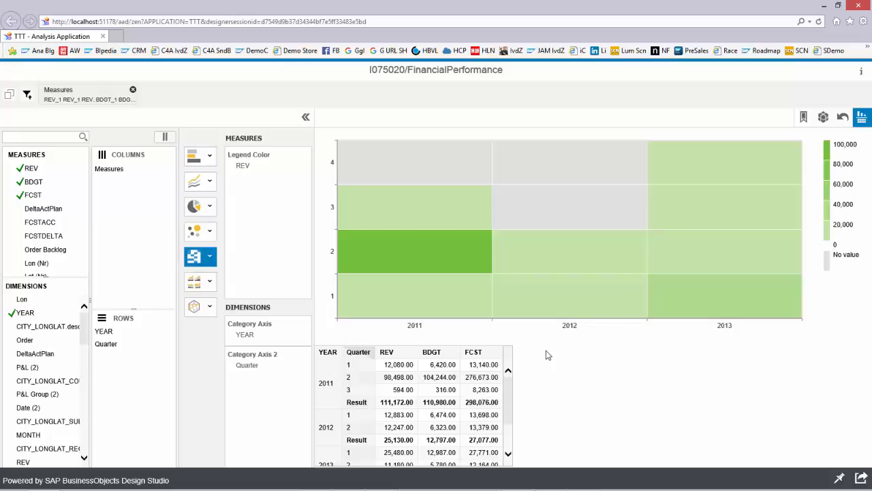
click(195, 161)
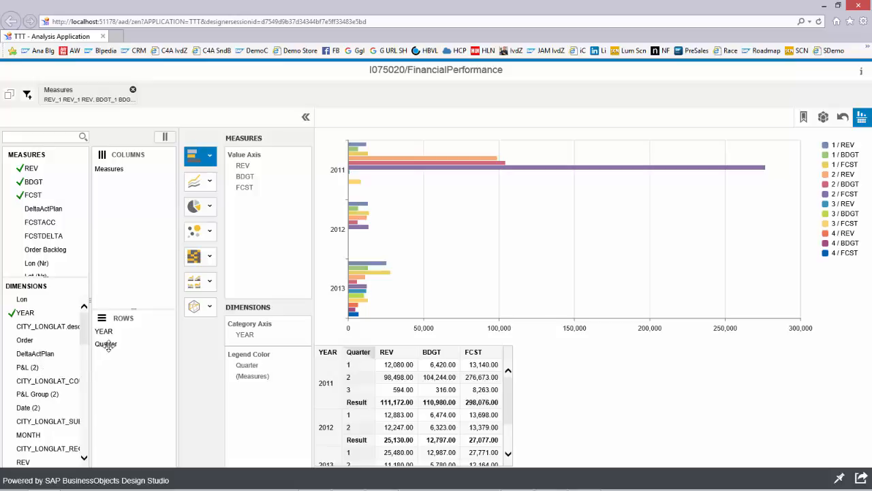
Swap Quarter out of rows for P&L (2) and colour the chart bars by YEAR
drag(106, 343, 47, 334)
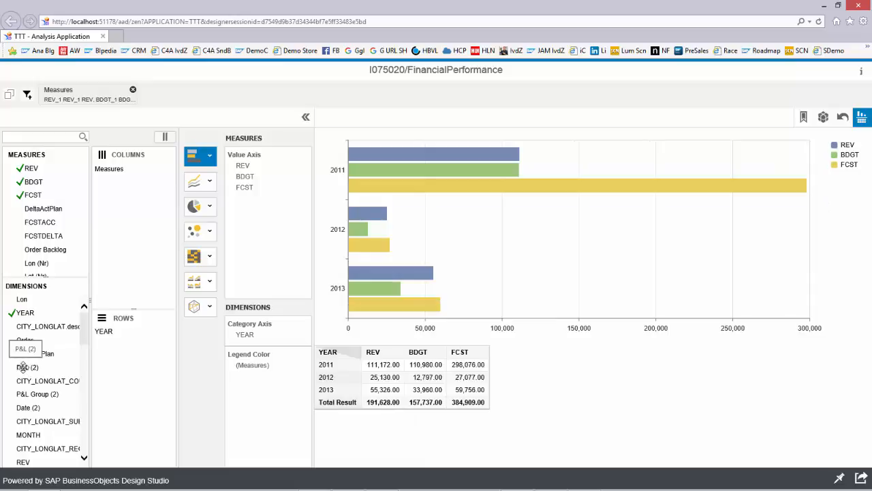
mouse_move(27, 367)
mouse_down()
mouse_move(80, 374)
mouse_move(118, 352)
mouse_up()
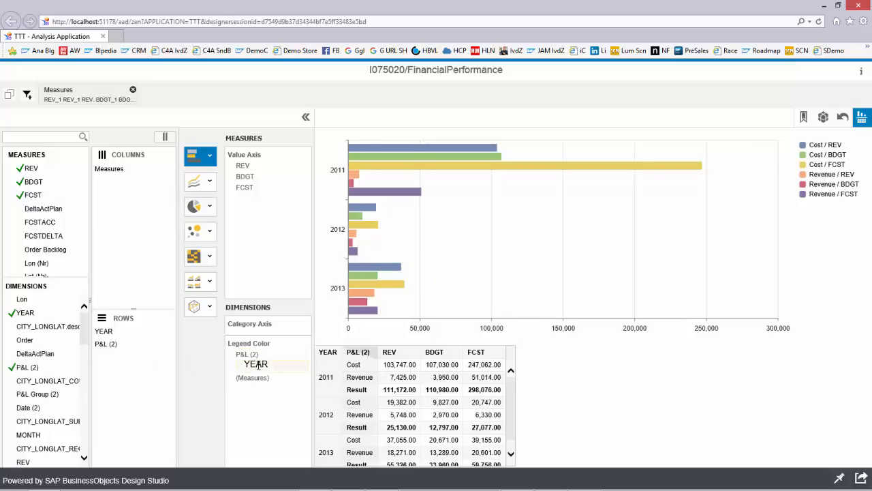
mouse_move(251, 333)
mouse_down()
mouse_move(252, 365)
mouse_move(250, 332)
mouse_up()
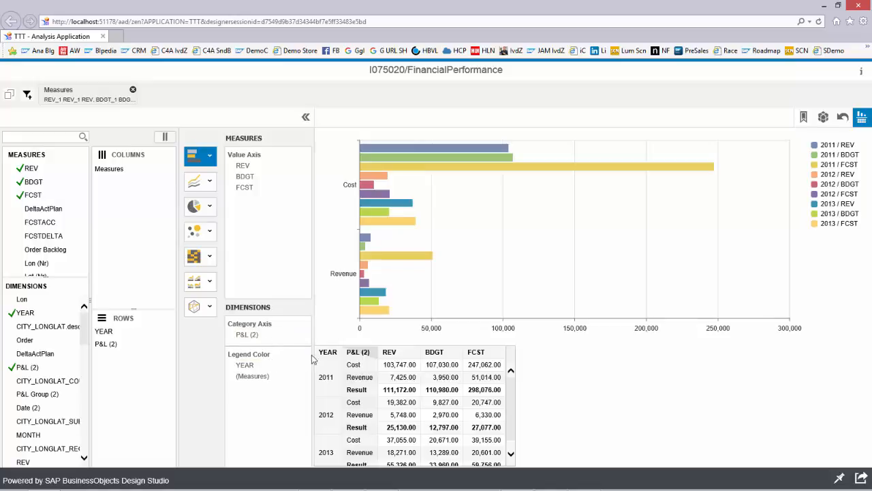
Swap P&L (2) for City from the Revenue bar's Swap With action
right_click(341, 278)
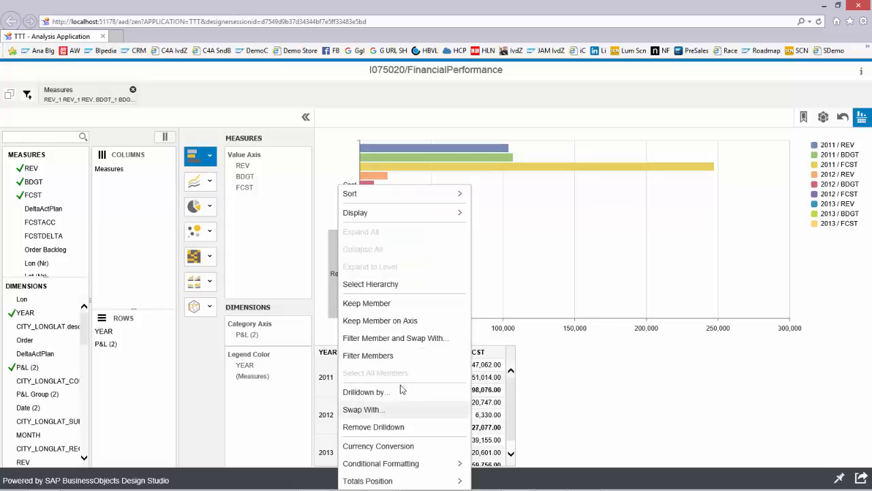
click(381, 409)
click(484, 272)
scroll(449, 327, down, 4)
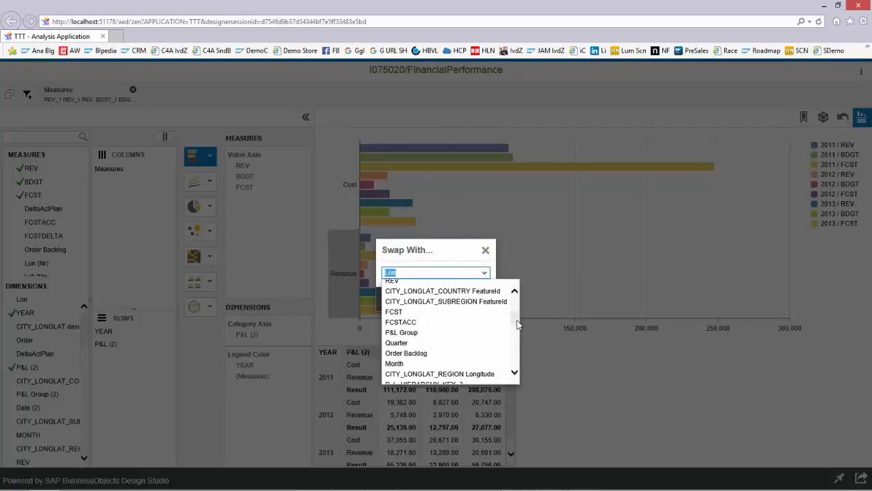
scroll(450, 328, down, 4)
scroll(518, 332, down, 2)
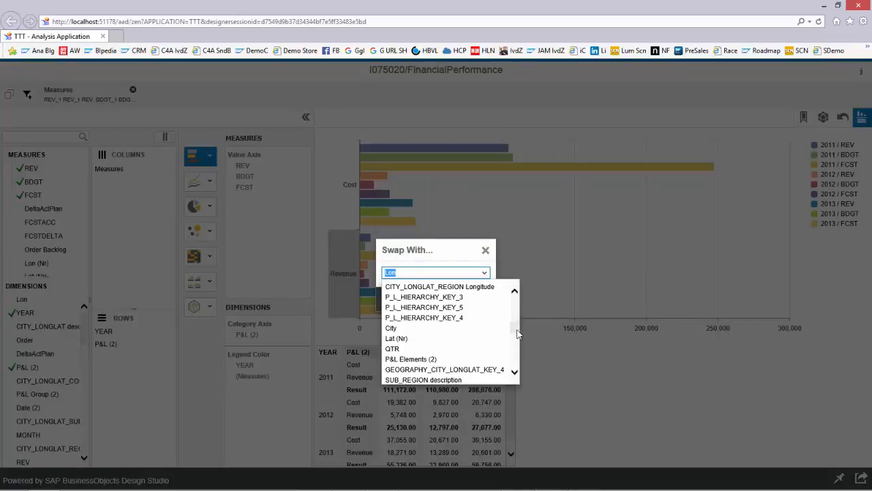
scroll(477, 327, down, 1)
click(409, 314)
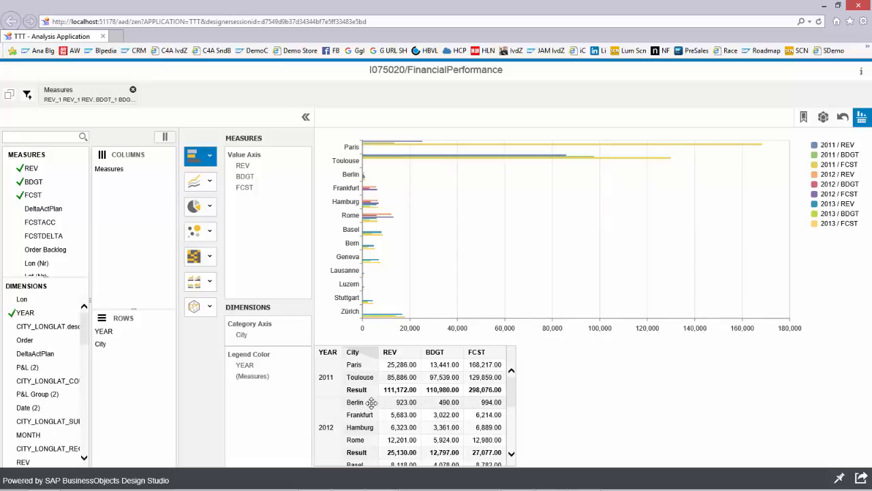
Drill the Berlin city row down by Order using Drilldown by
right_click(372, 402)
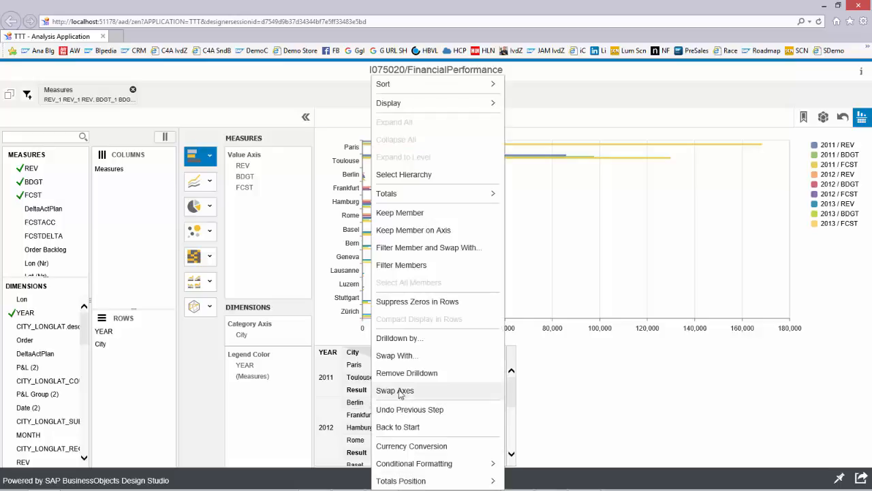
click(398, 338)
click(422, 272)
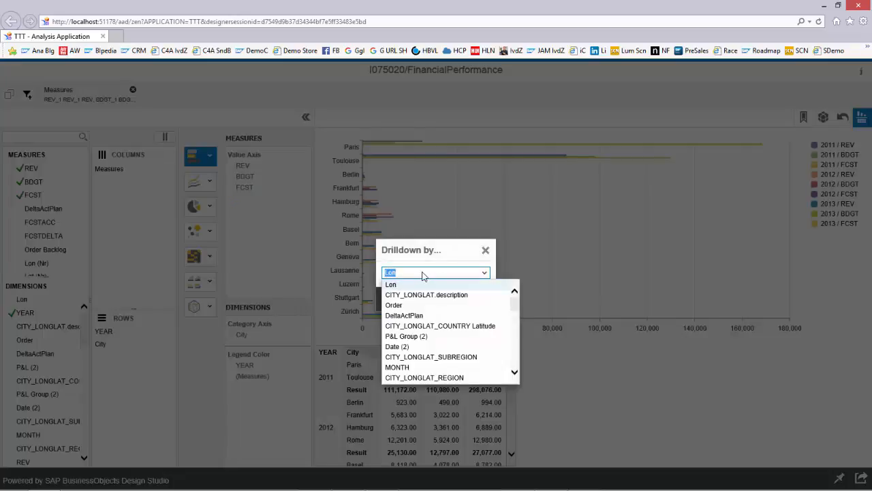
text(Order)
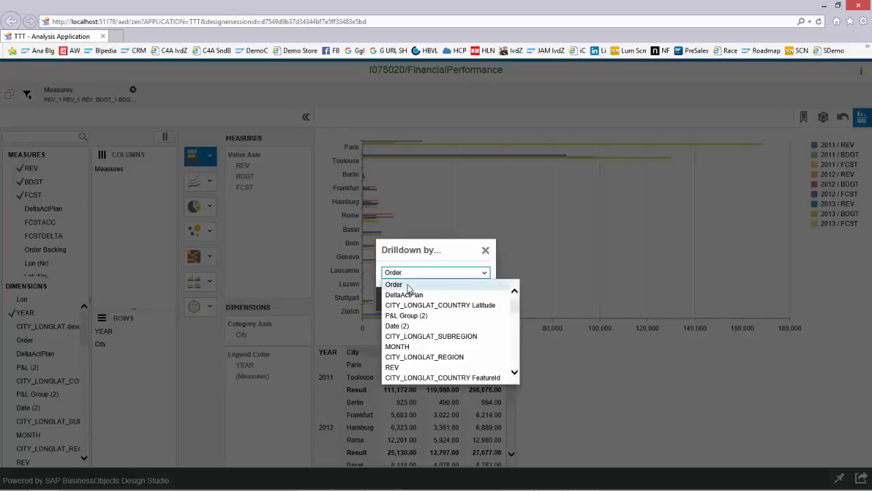
click(395, 284)
click(455, 300)
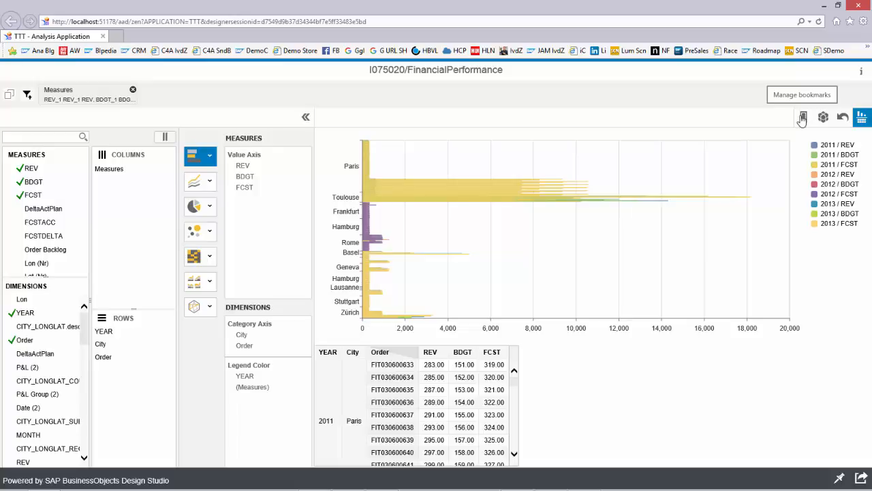
right_click(435, 391)
click(404, 390)
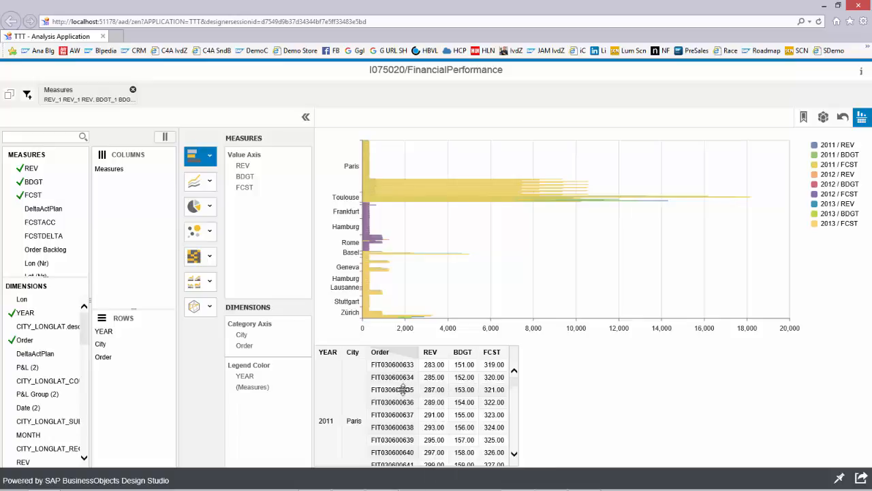
right_click(404, 390)
mouse_move(433, 481)
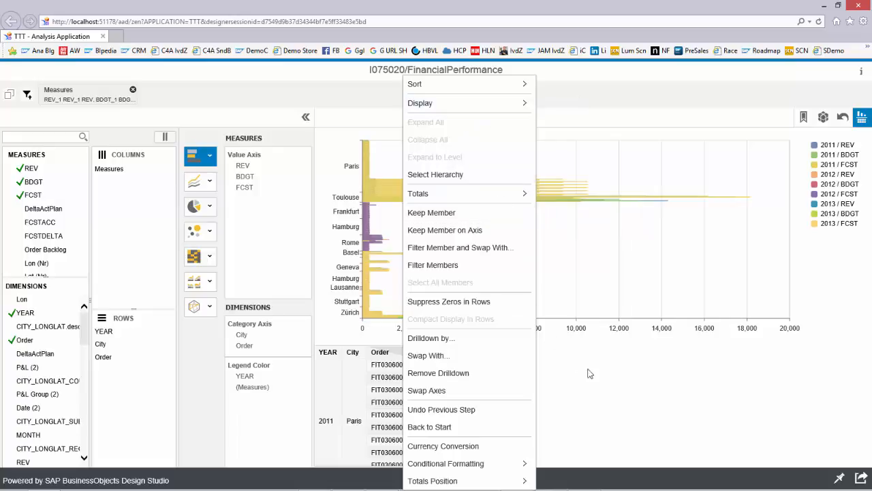
click(668, 409)
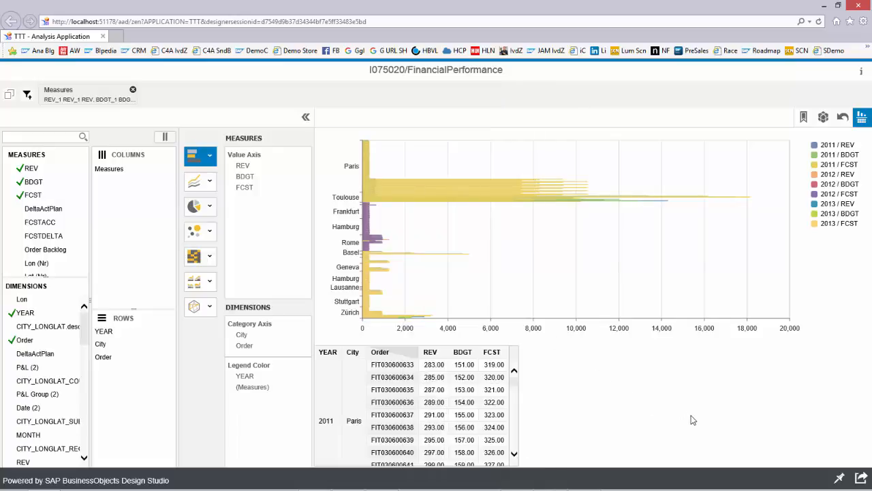